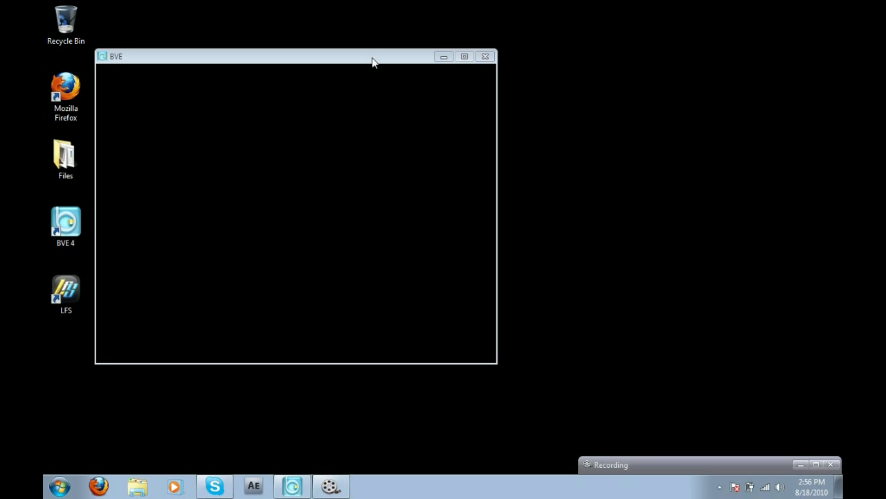
# Move the BVE window up and to the right on the desktop, clear of the desktop shortcuts.
pyautogui.moveTo(372, 62); pyautogui.dragTo(398, 45)
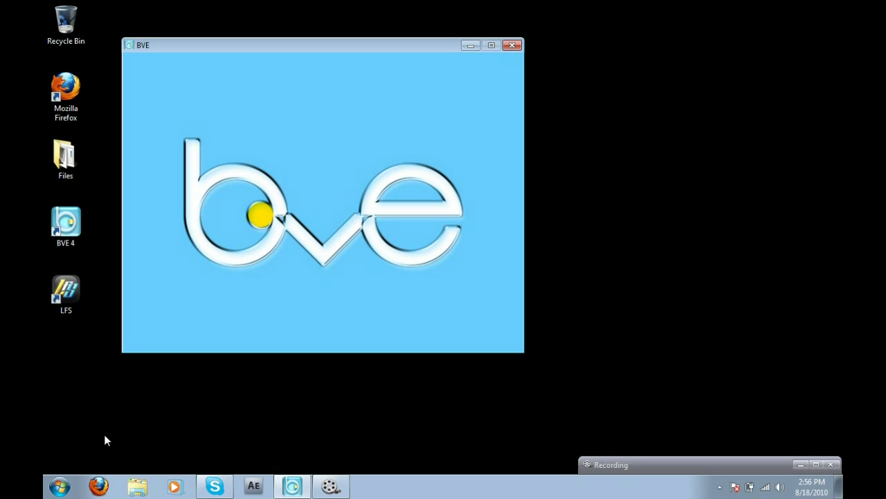
pyautogui.press('super')
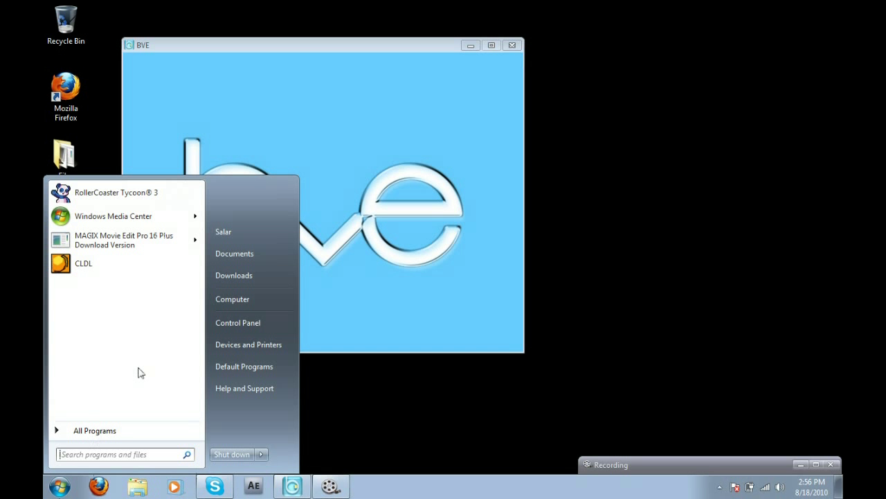
pyautogui.write('xp')
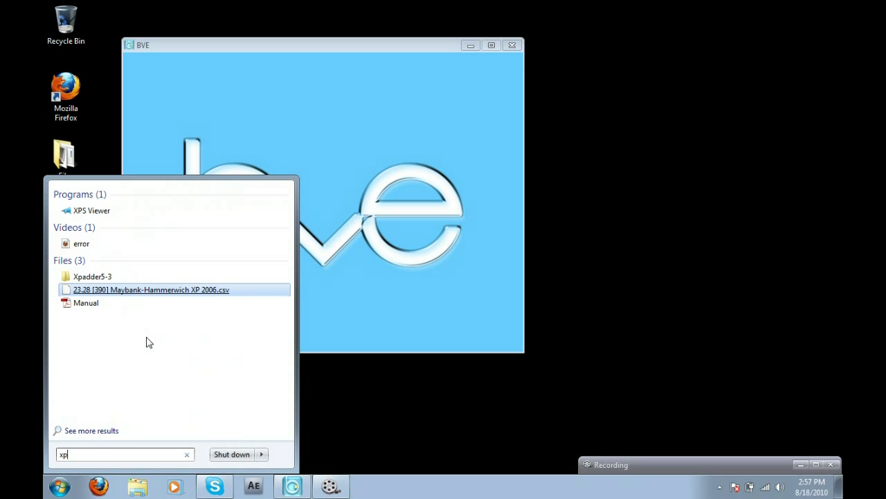
pyautogui.click(373, 379)
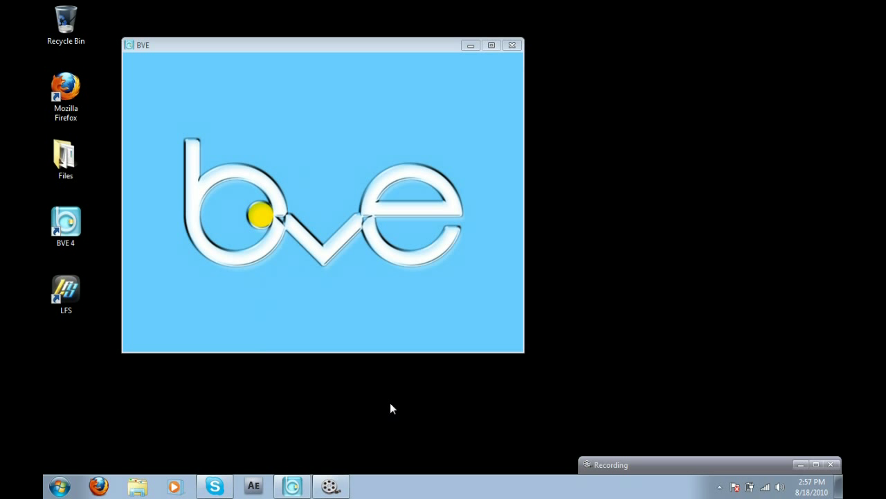
# Find xpadder through the system's program search, launch it and reposition its window slightly up beside BVE.
pyautogui.click(60, 486)
pyautogui.write('xp')
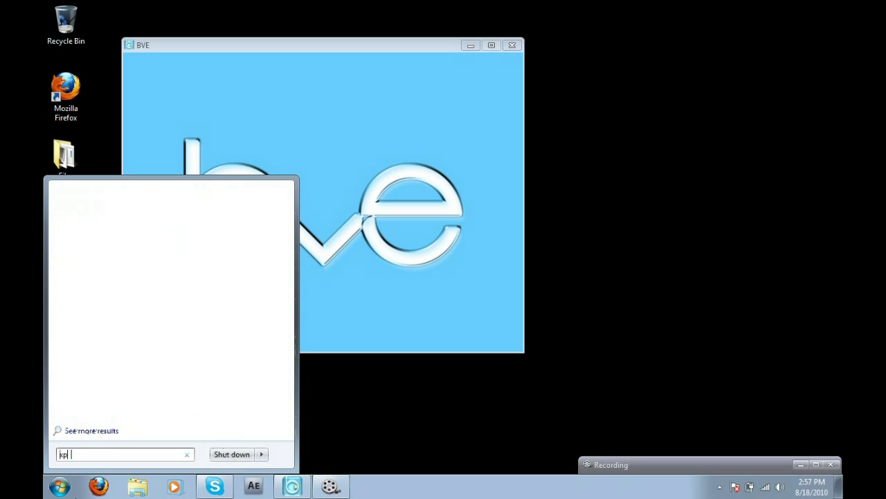
pyautogui.write('adder')
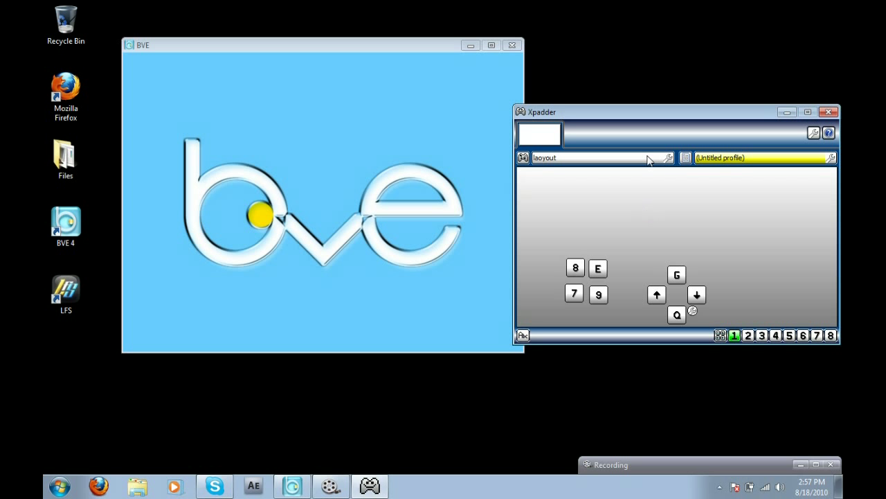
pyautogui.moveTo(629, 110); pyautogui.dragTo(611, 91)
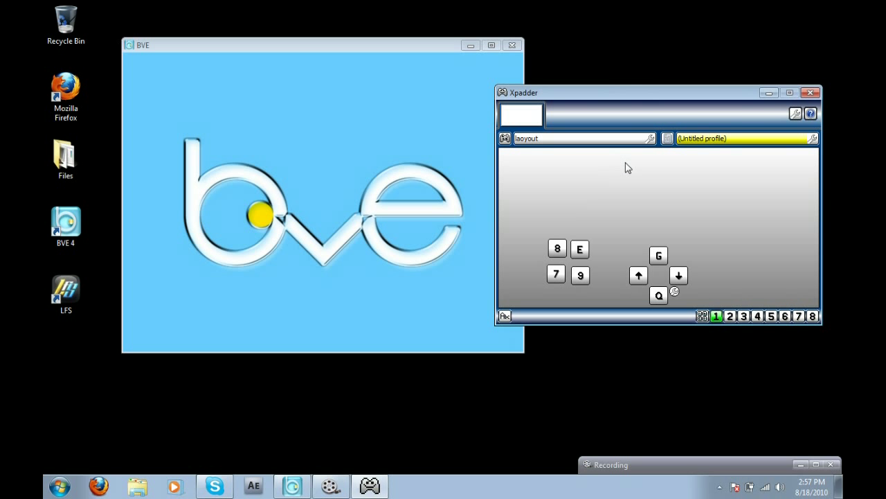
# Create a new controller layout for the SideWinder Joystick and enable its DPad.
pyautogui.click(505, 138)
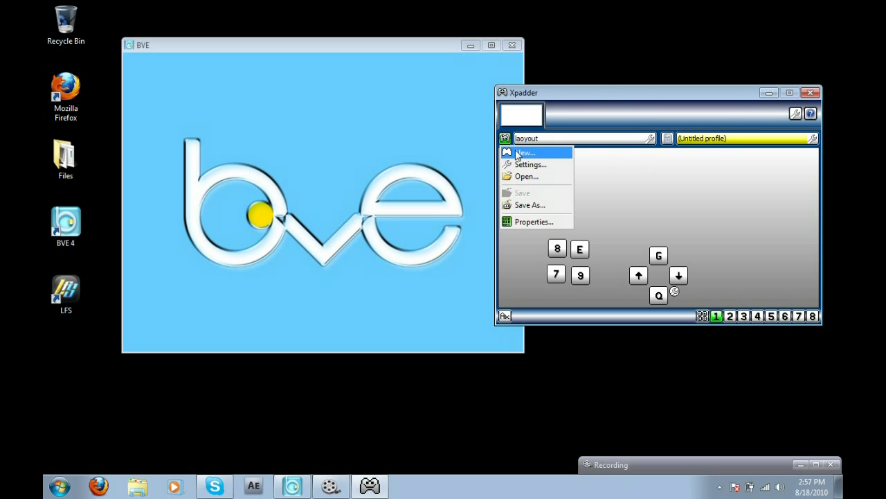
pyautogui.click(523, 153)
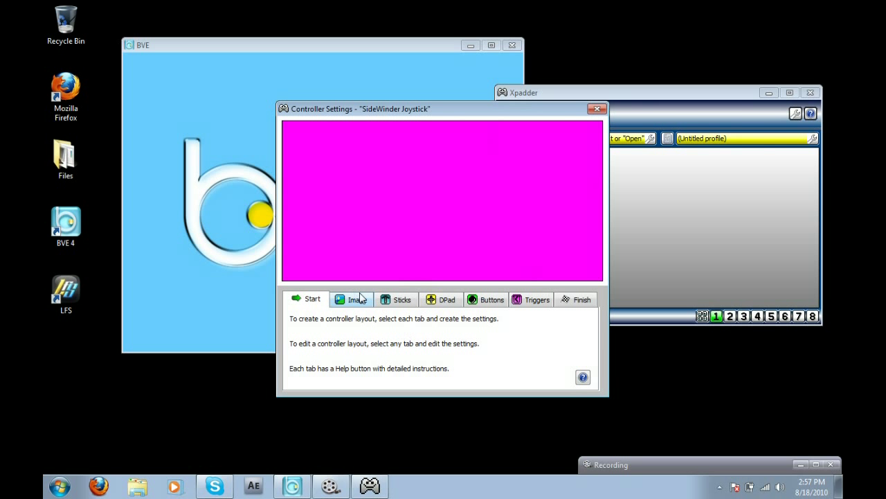
pyautogui.click(448, 299)
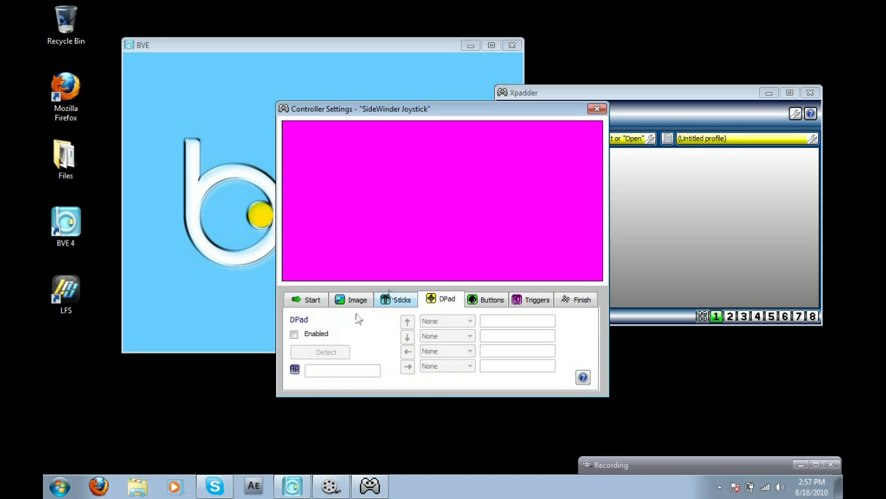
pyautogui.click(294, 334)
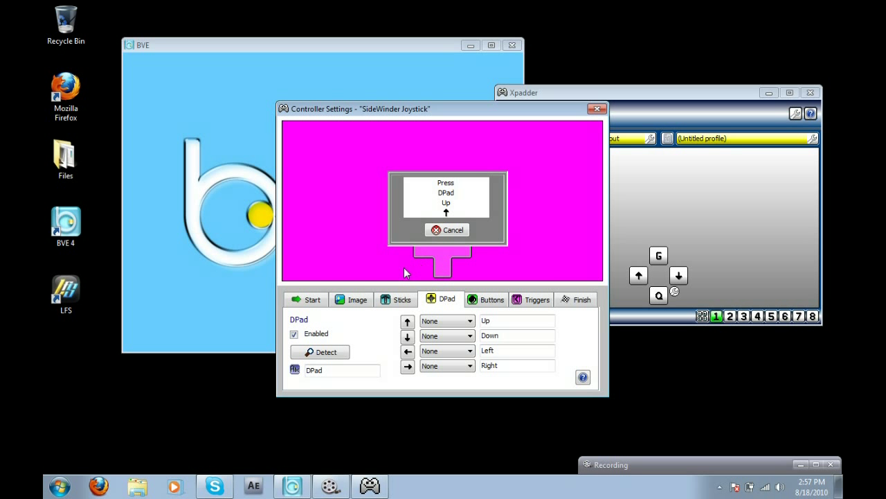
pyautogui.click(403, 299)
pyautogui.click(303, 348)
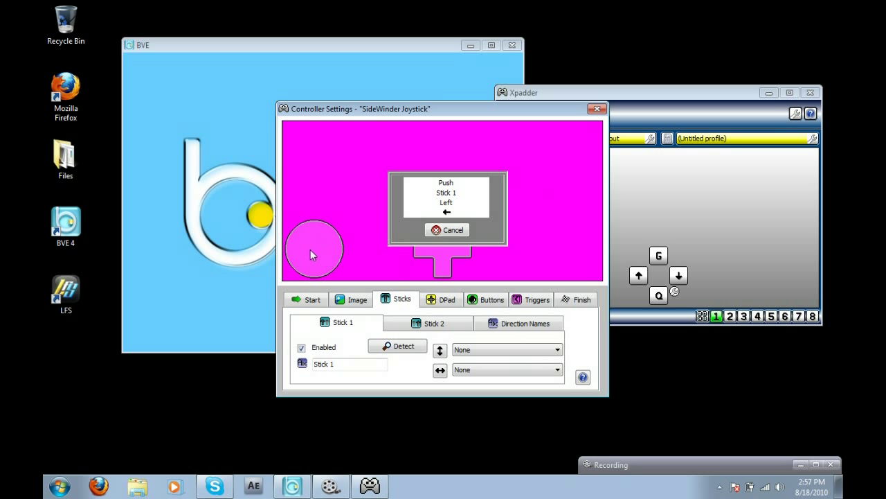
pyautogui.click(445, 305)
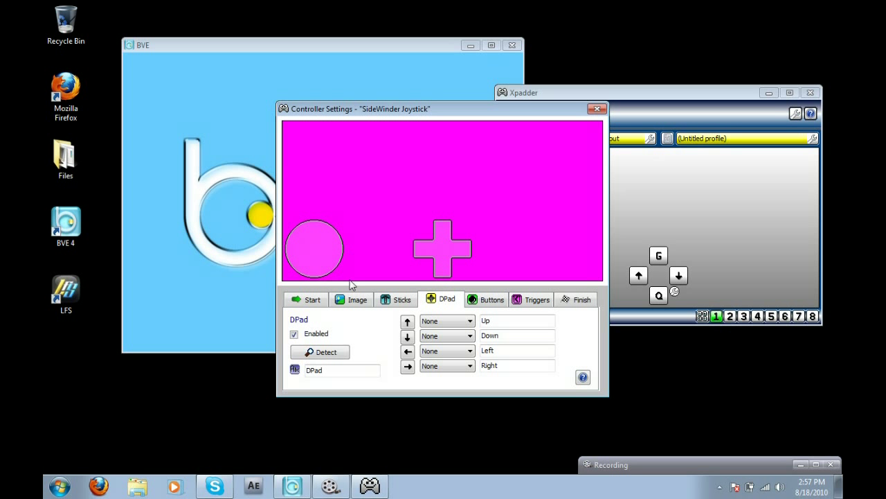
pyautogui.click(393, 301)
pyautogui.click(305, 349)
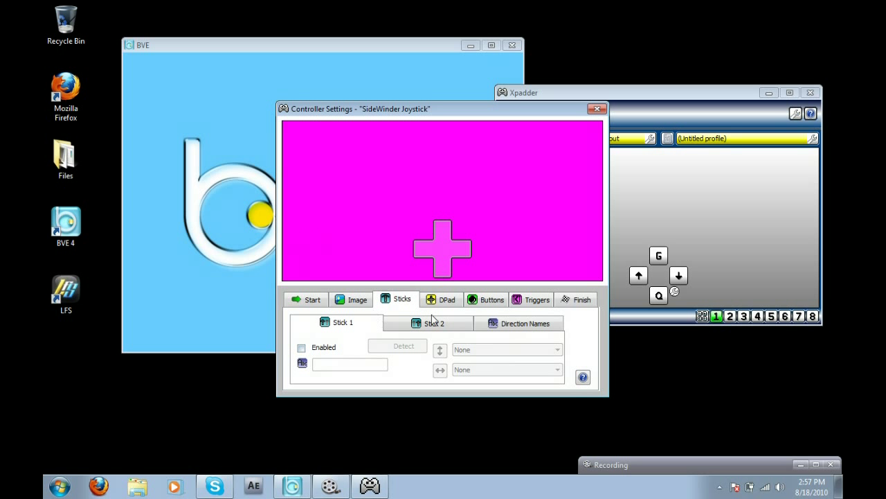
# Detect the DPad directions from the joystick, using Axis Y for up, Slider 1 for down and Axis X for left and right.
pyautogui.click(438, 305)
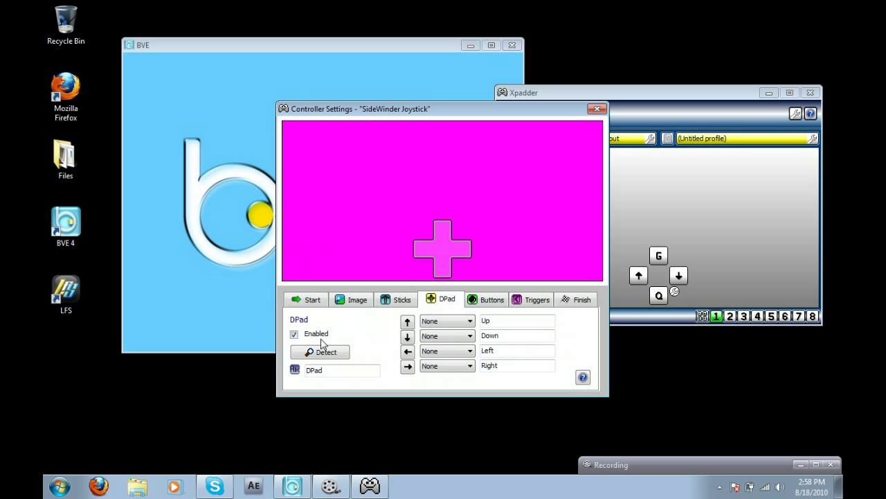
pyautogui.click(300, 351)
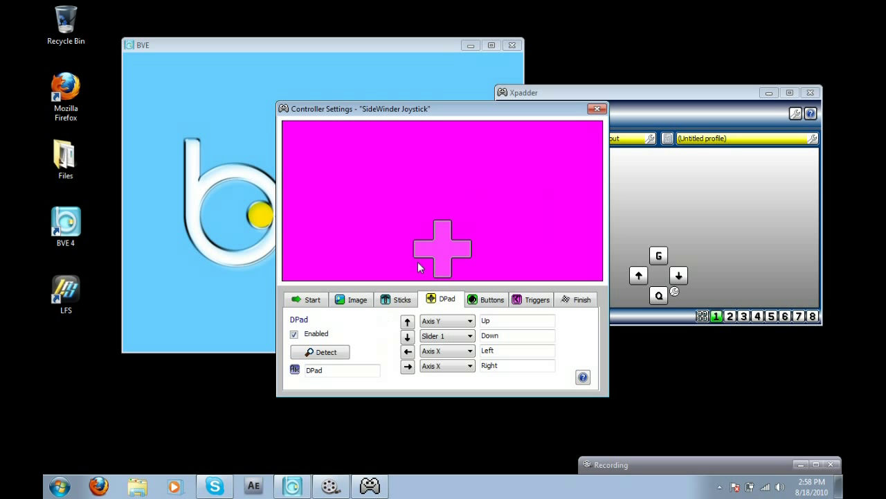
# Add joystick buttons 5 to 8 to the controller layout and arrange them in a two-by-two block left of the DPad.
pyautogui.click(480, 301)
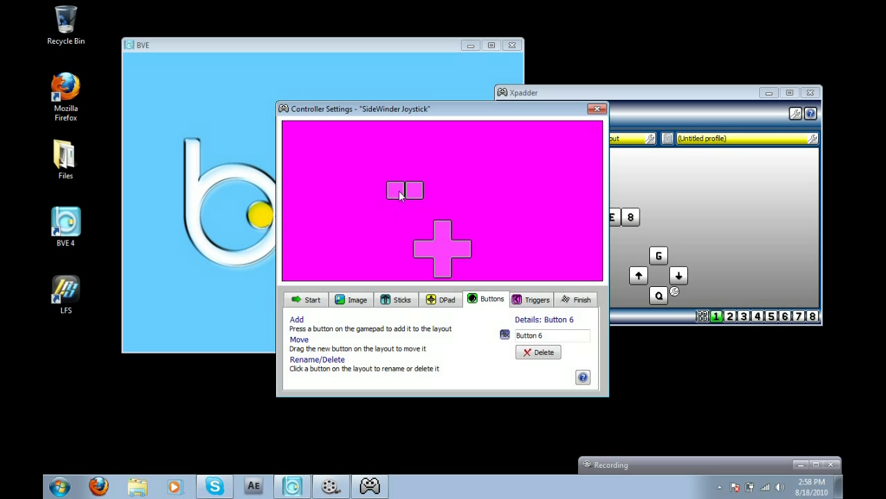
pyautogui.moveTo(418, 195); pyautogui.dragTo(353, 236)
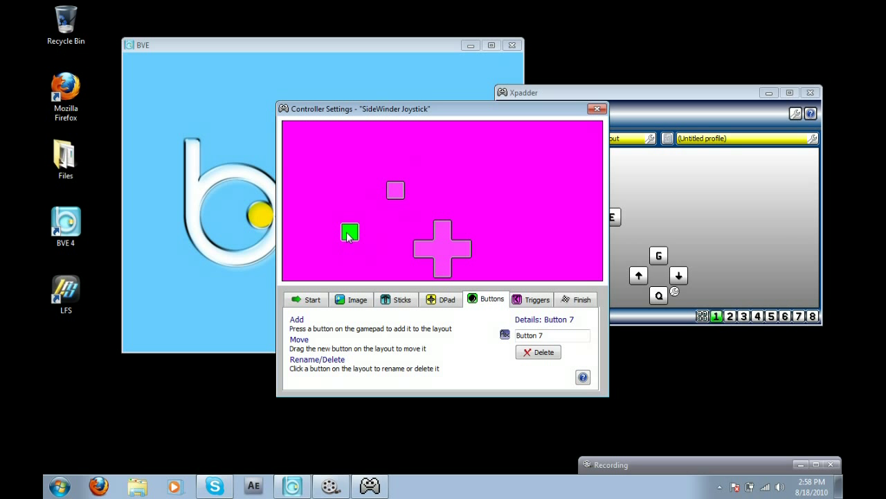
pyautogui.moveTo(389, 192); pyautogui.dragTo(389, 247)
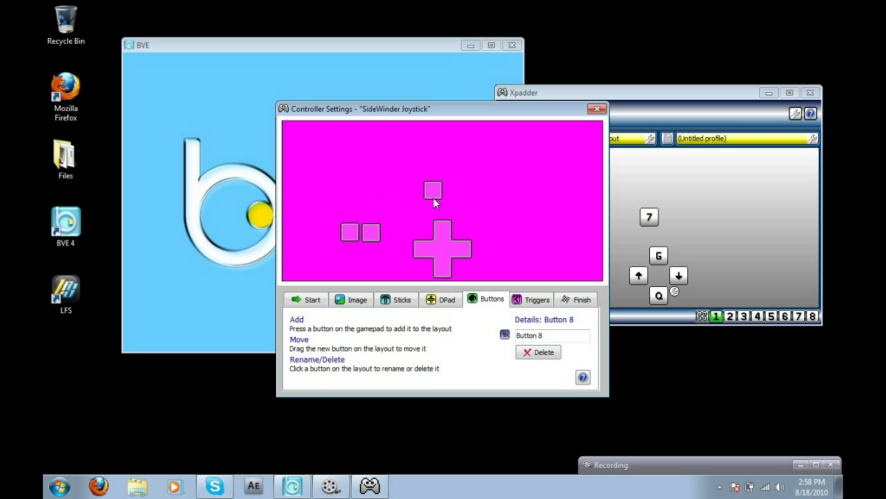
pyautogui.moveTo(432, 197); pyautogui.dragTo(352, 264)
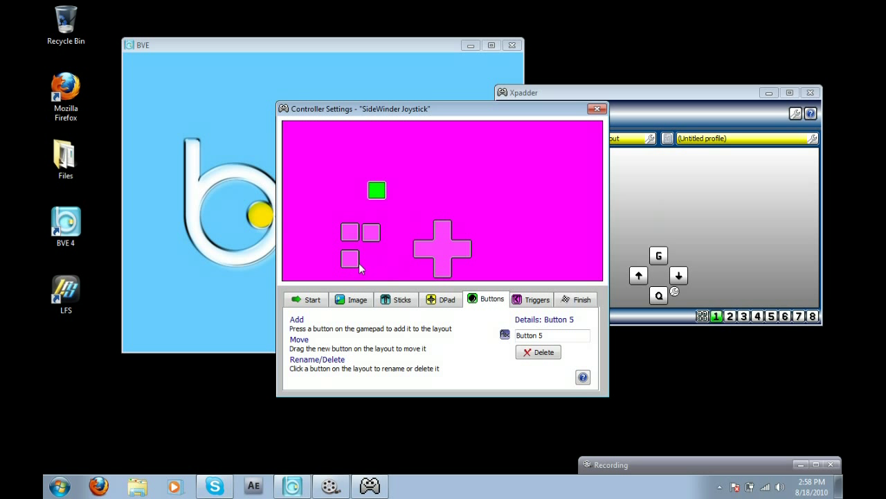
pyautogui.moveTo(379, 189); pyautogui.dragTo(374, 259)
pyautogui.click(374, 241)
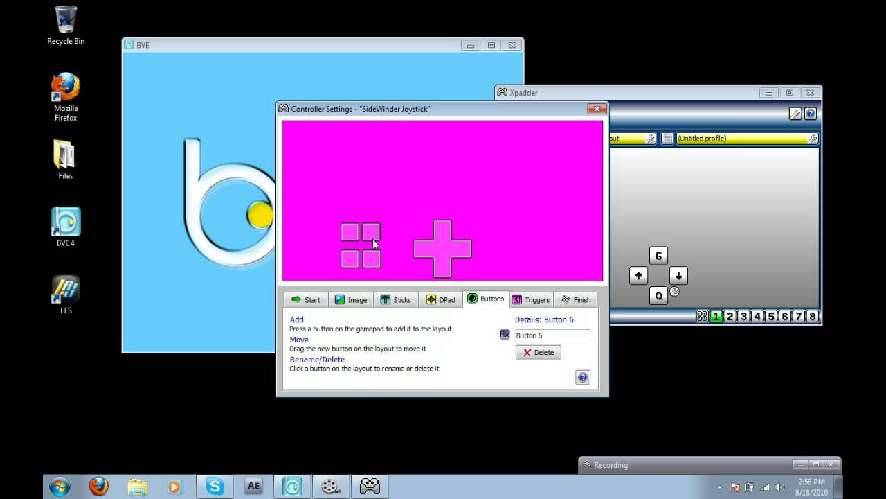
pyautogui.click(374, 259)
pyautogui.moveTo(374, 259); pyautogui.dragTo(374, 258)
# Finish the controller settings and move the Xpadder window over to the right side of BVE.
pyautogui.click(574, 301)
pyautogui.click(317, 359)
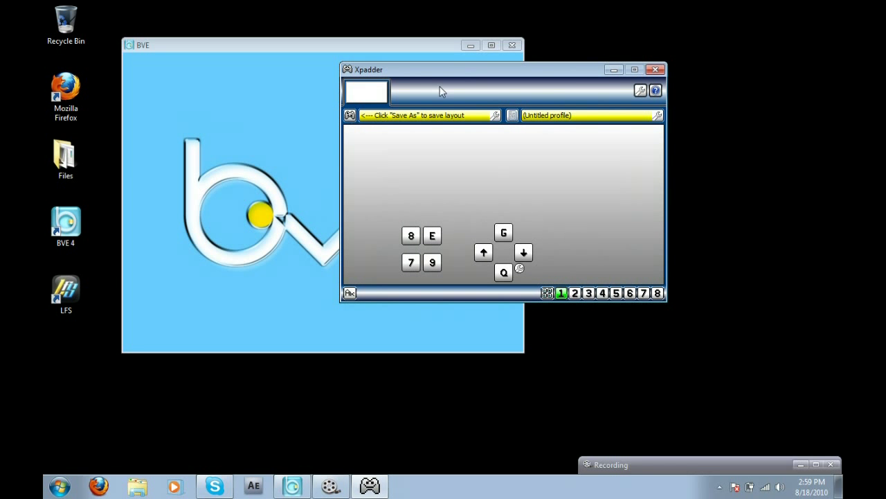
pyautogui.moveTo(441, 72); pyautogui.dragTo(577, 78)
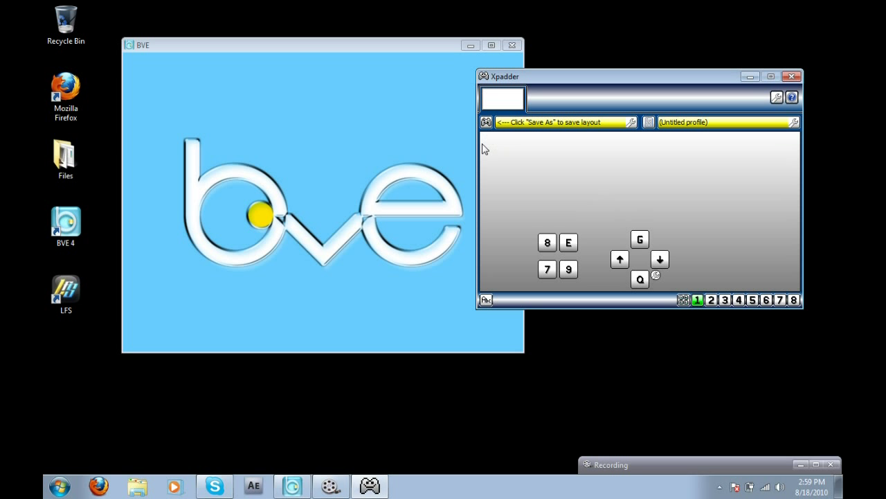
# Switch to BVE, open the keyboard's handle key assignments and assign Q to Power under Power Handle.
pyautogui.click(407, 44)
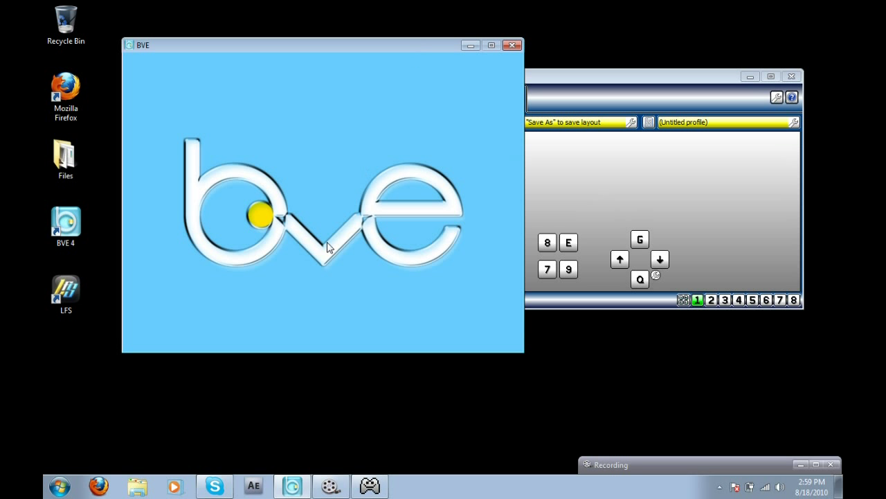
pyautogui.rightClick(299, 121)
pyautogui.click(322, 188)
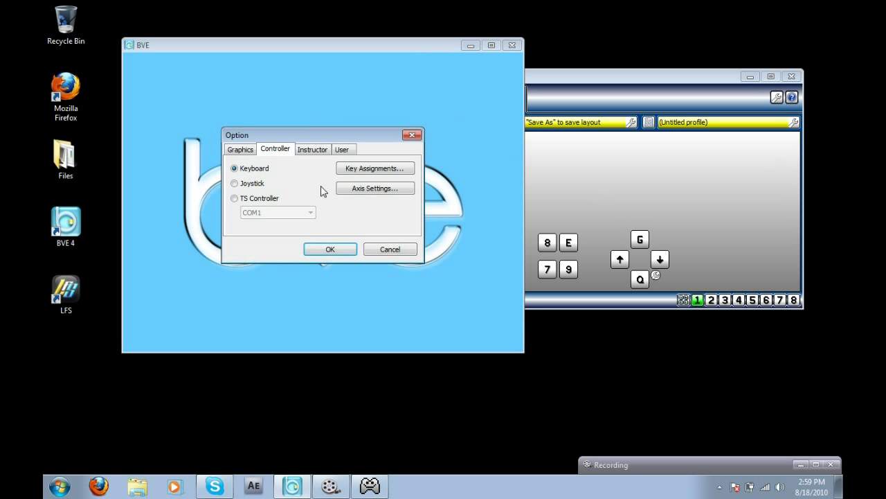
pyautogui.click(364, 173)
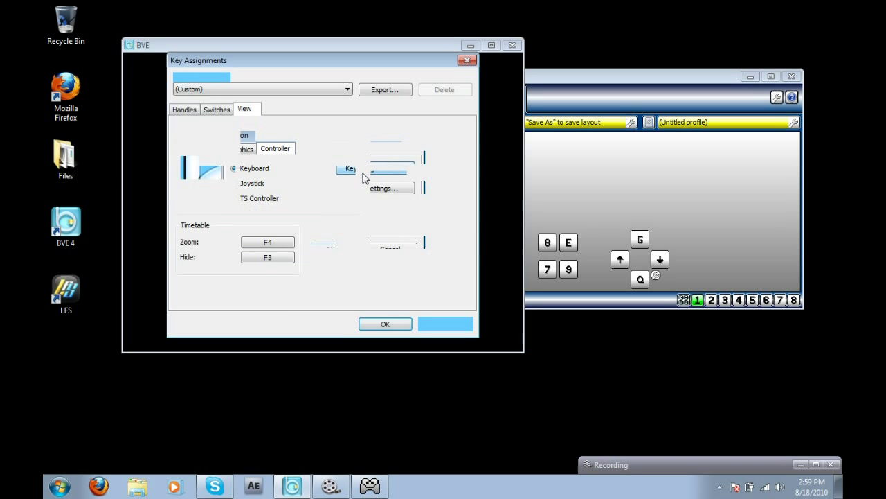
pyautogui.click(181, 110)
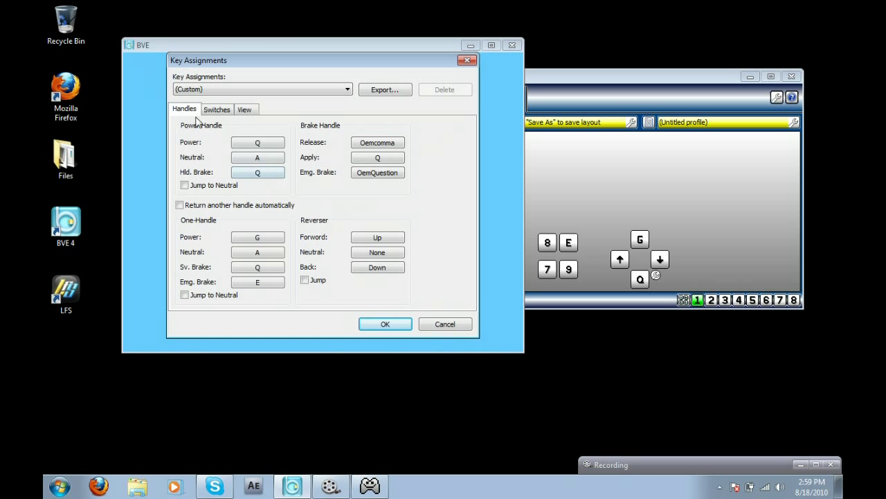
pyautogui.click(258, 143)
pyautogui.press('q')
# Review BVE's key assignments for switches, view and handles, and accept the option dialogs.
pyautogui.click(219, 109)
pyautogui.click(237, 109)
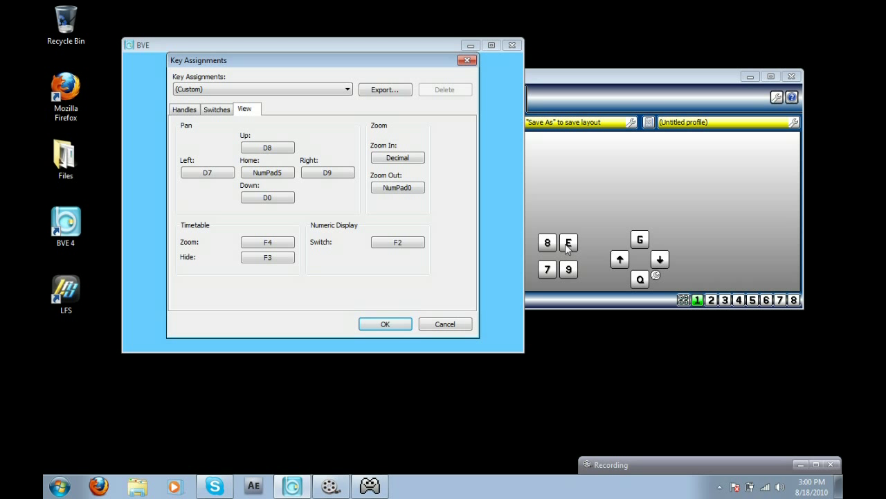
pyautogui.click(184, 109)
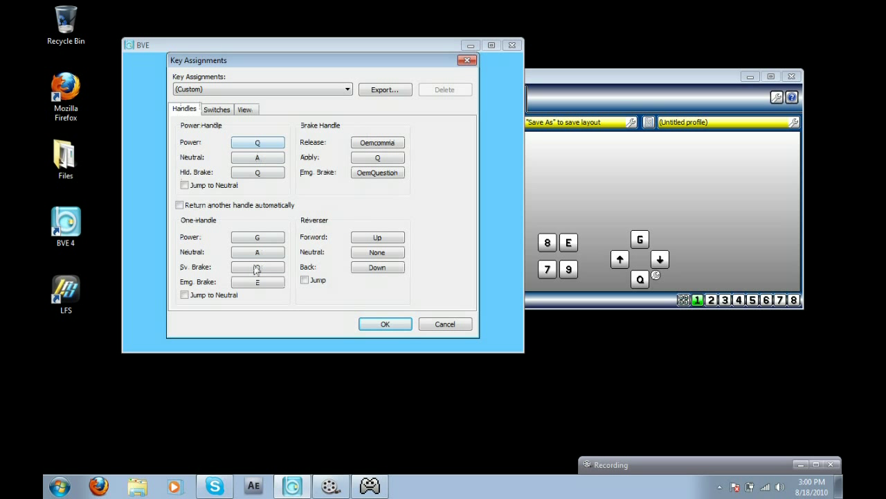
pyautogui.click(256, 282)
pyautogui.click(385, 325)
pyautogui.click(338, 251)
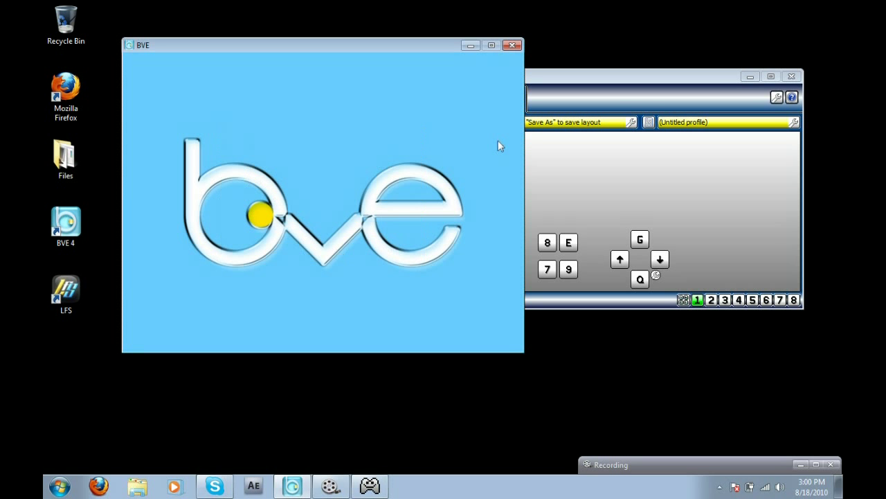
pyautogui.click(528, 77)
pyautogui.click(486, 122)
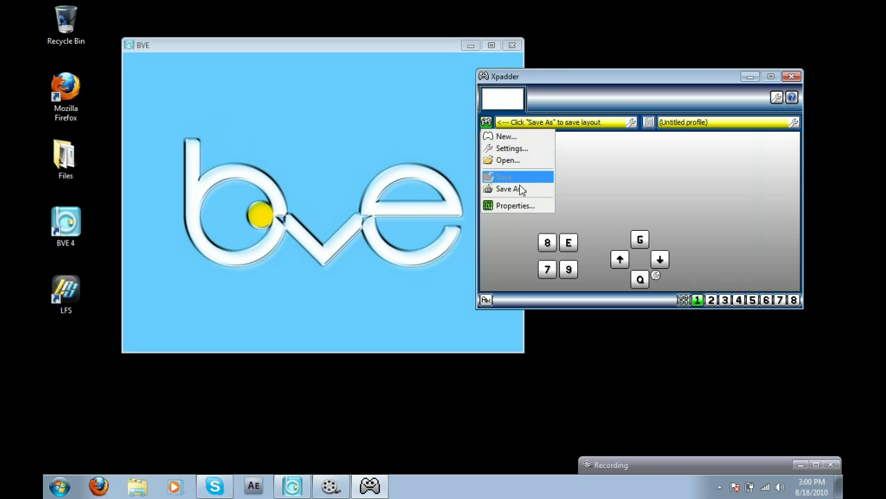
pyautogui.click(597, 179)
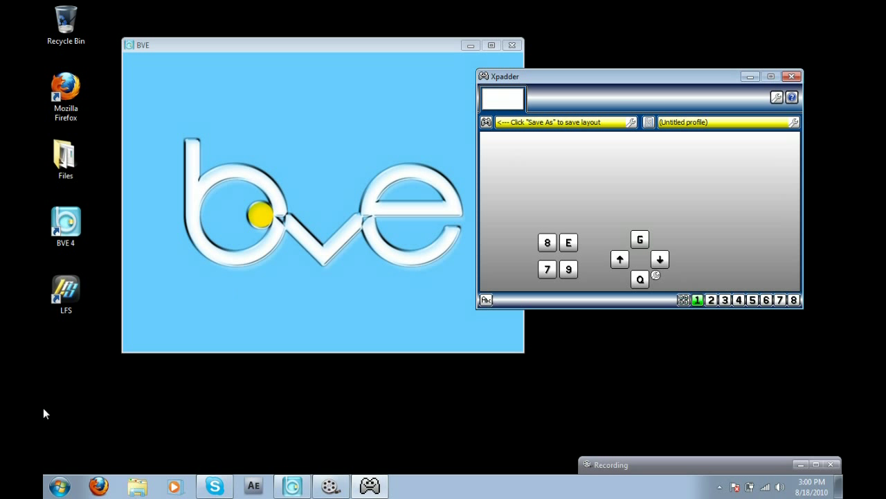
# Open Notepad, test the G, Q, Up and Down mappings in a blank document, and close it without saving.
pyautogui.press('super')
pyautogui.write('notepad')
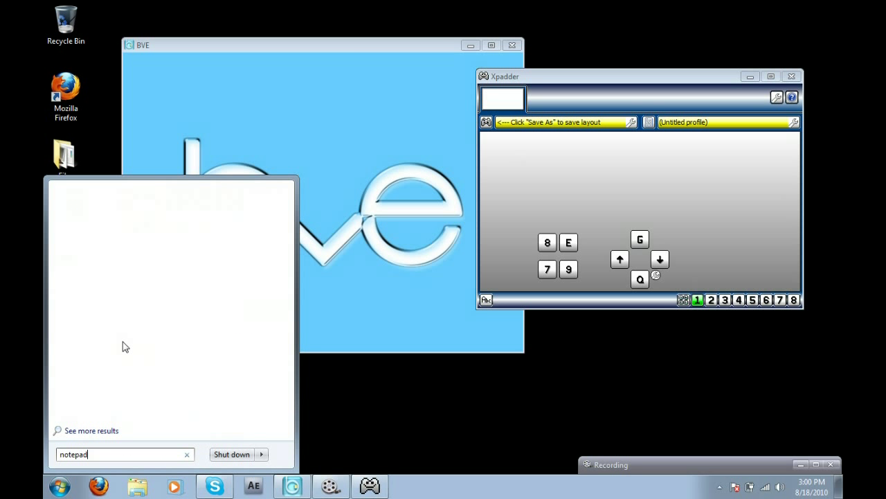
pyautogui.click(99, 215)
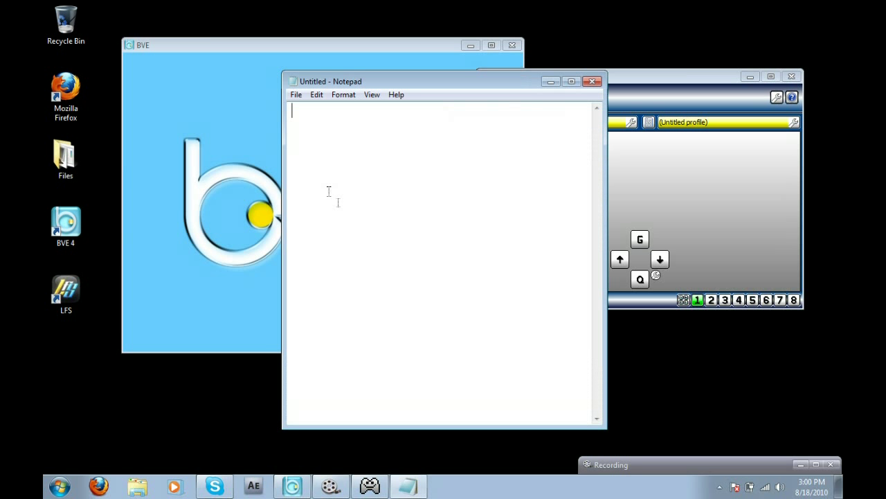
pyautogui.write('g')
pyautogui.press('BackSpace')
pyautogui.write('q')
pyautogui.press('Up')
pyautogui.press('Down')
pyautogui.click(592, 81)
pyautogui.click(457, 242)
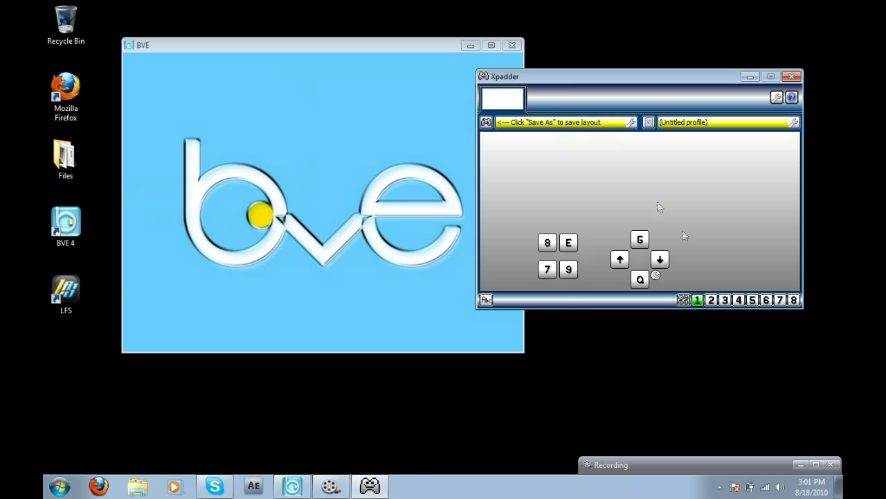
# Minimize Xpadder, check that it keeps running in the background, and shift the BVE window slightly on the desktop.
pyautogui.click(416, 49)
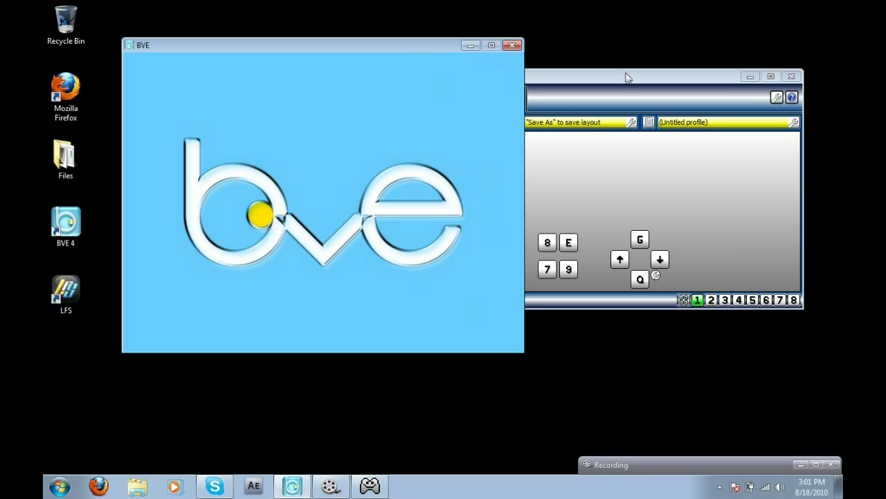
pyautogui.click(750, 77)
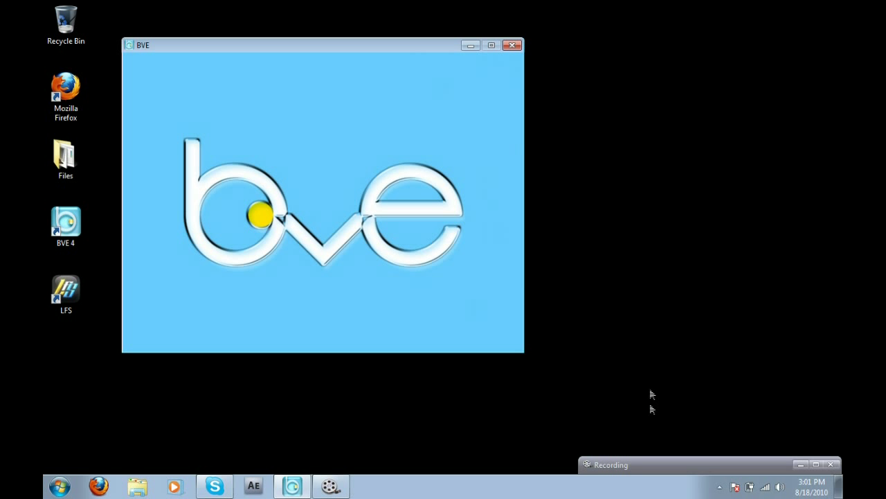
pyautogui.click(720, 487)
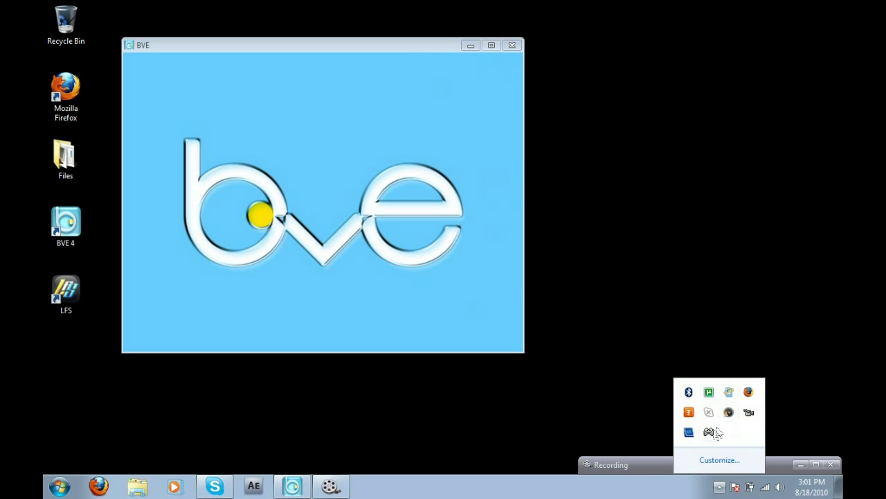
pyautogui.click(719, 486)
pyautogui.moveTo(359, 44); pyautogui.dragTo(378, 50)
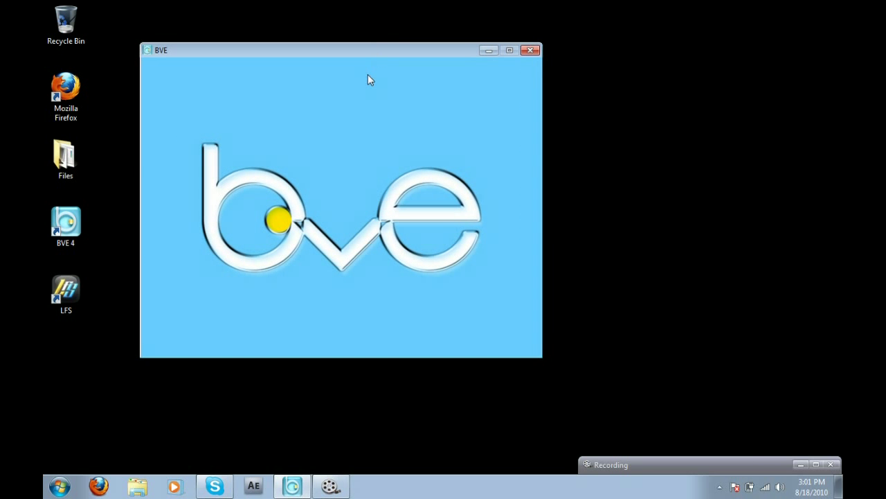
# Open the route file Edgware-Kennington via ChX 1998.csv from the 1995TS routes folder of Northern Line v4.0 BVE4.
pyautogui.rightClick(367, 77)
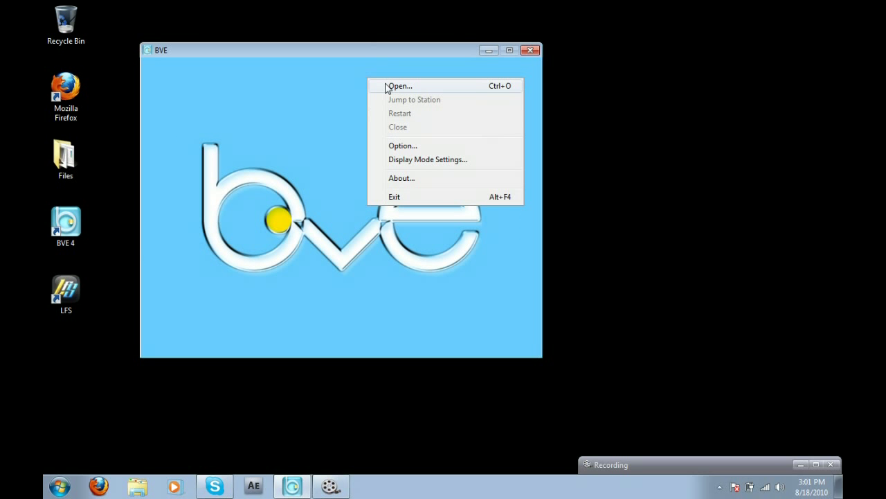
pyautogui.click(386, 87)
pyautogui.doubleClick(303, 170)
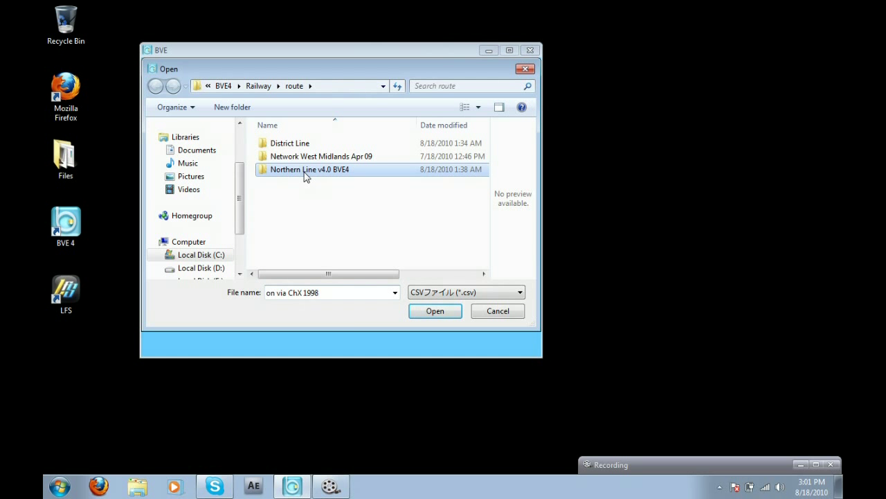
pyautogui.doubleClick(302, 158)
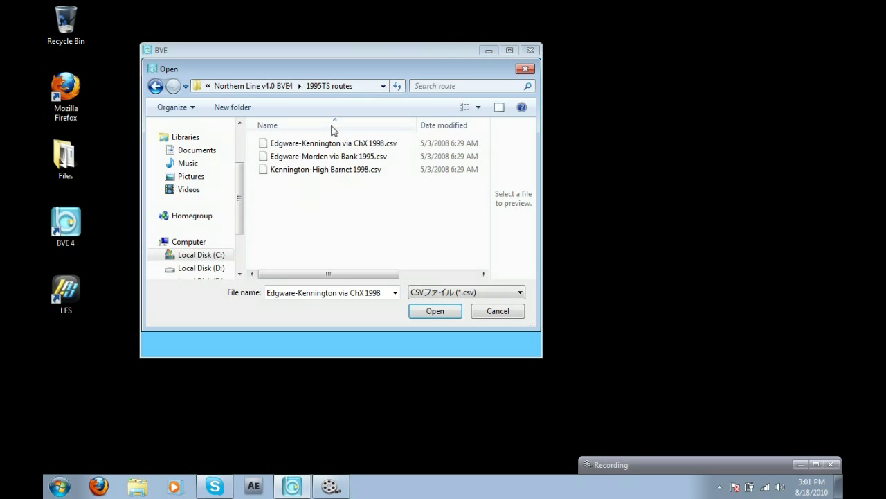
pyautogui.doubleClick(334, 142)
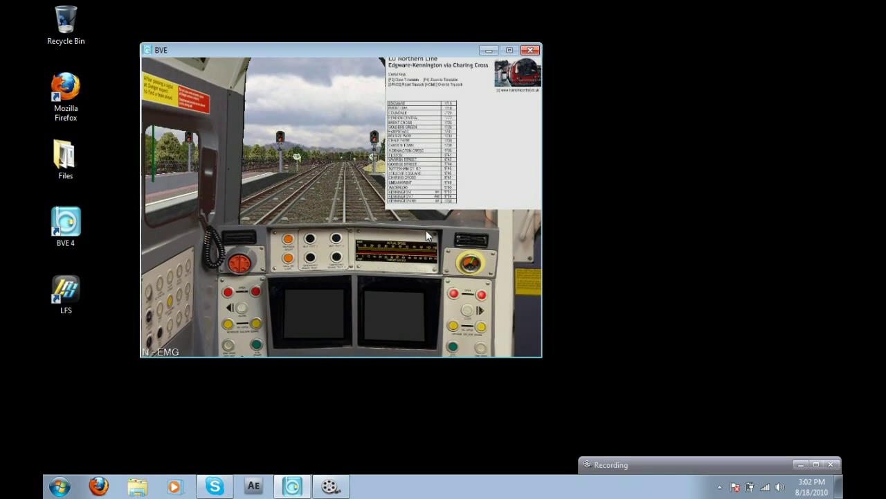
# Zoom the cab view in on the timetable, return to the normal cab view, and hide the timetable.
pyautogui.press('F4')
pyautogui.press('F4')
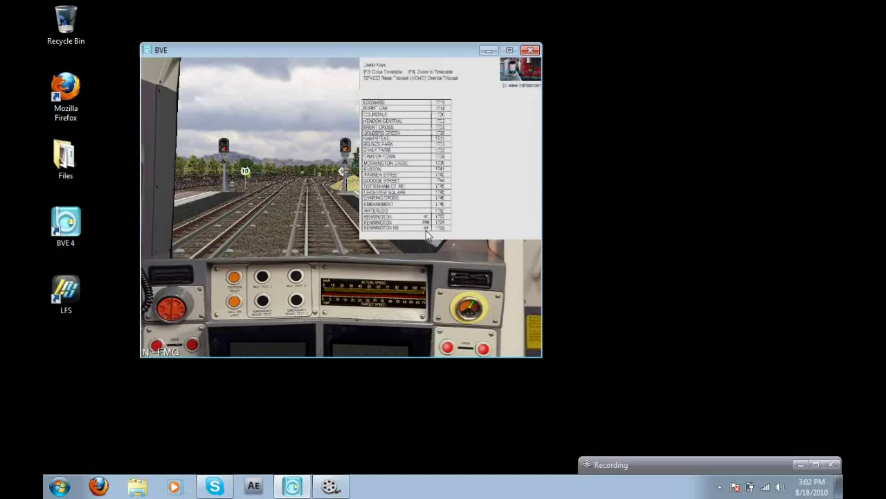
pyautogui.press('F3')
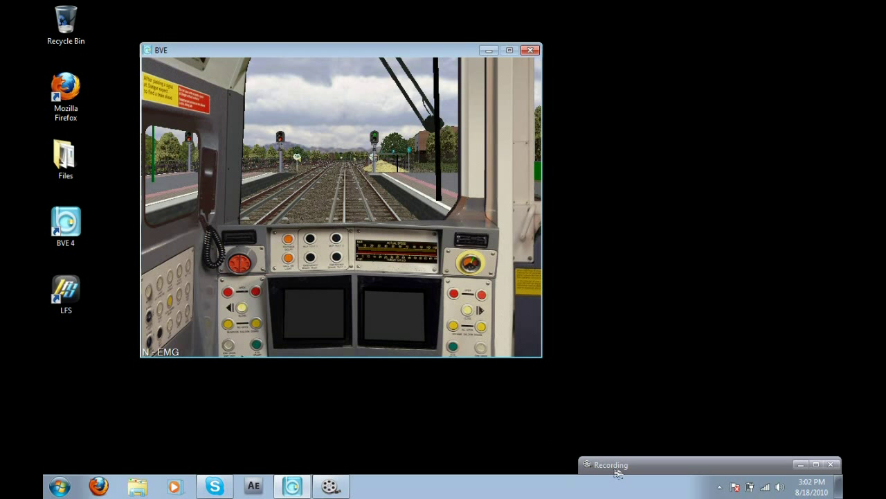
# Restore the minimized Xpadder window, place it beside the BVE window without overlap, and return to BVE.
pyautogui.click(720, 487)
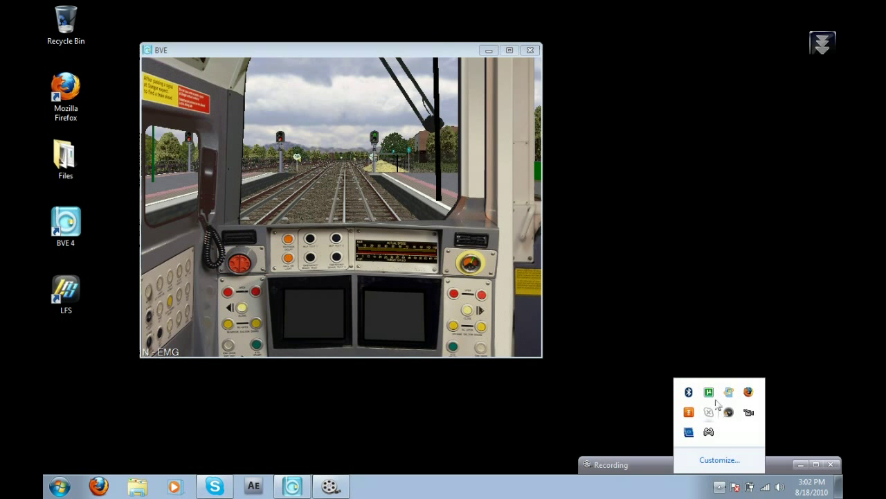
pyautogui.rightClick(708, 432)
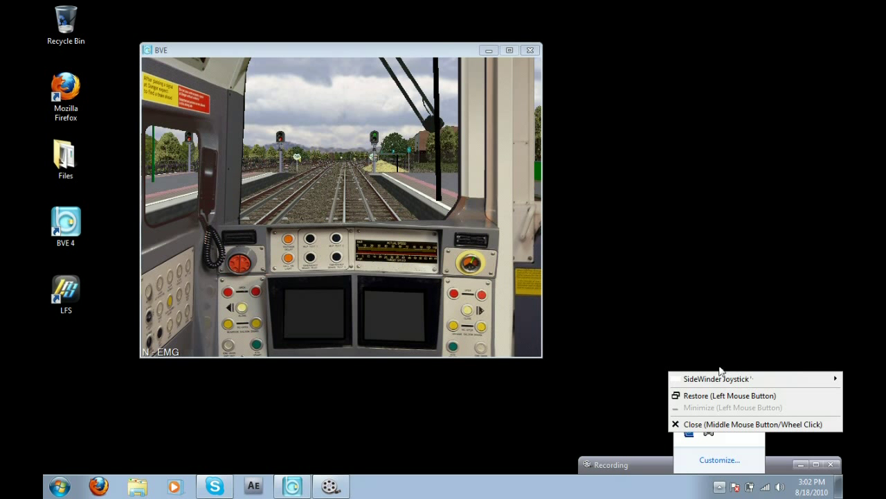
pyautogui.click(707, 322)
pyautogui.click(719, 487)
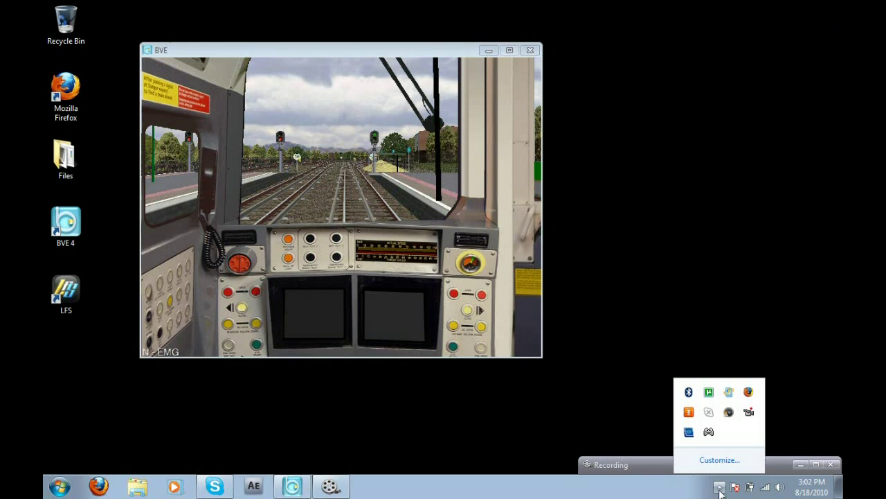
pyautogui.click(708, 432)
pyautogui.moveTo(633, 78); pyautogui.dragTo(725, 74)
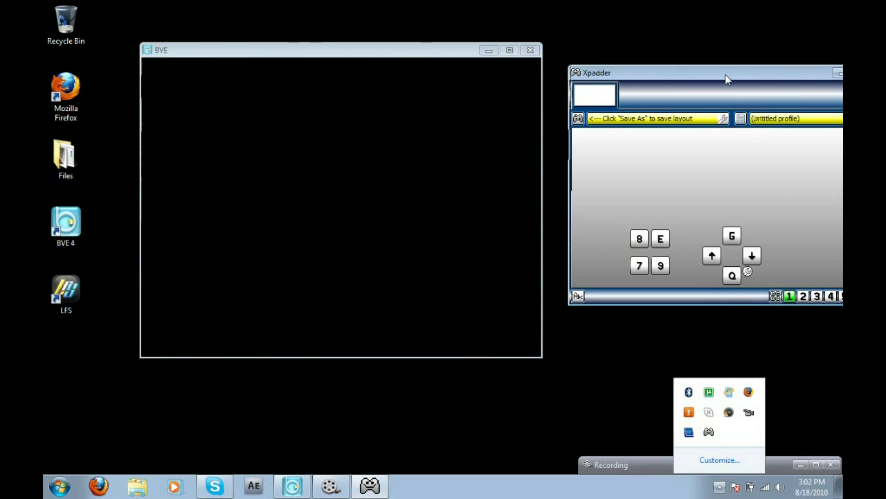
pyautogui.click(439, 46)
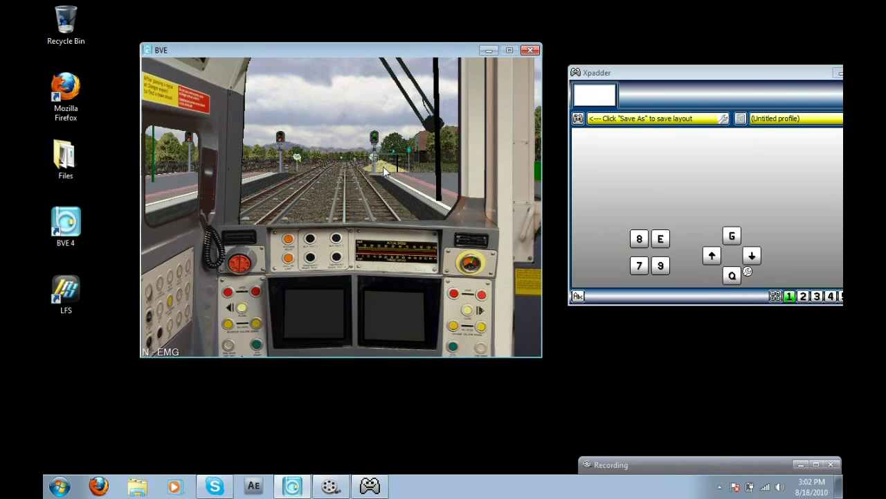
# Set the train's reverser to forward, release the emergency brake with the mapped G control, and drive off with power at P1.
pyautogui.press('Up')
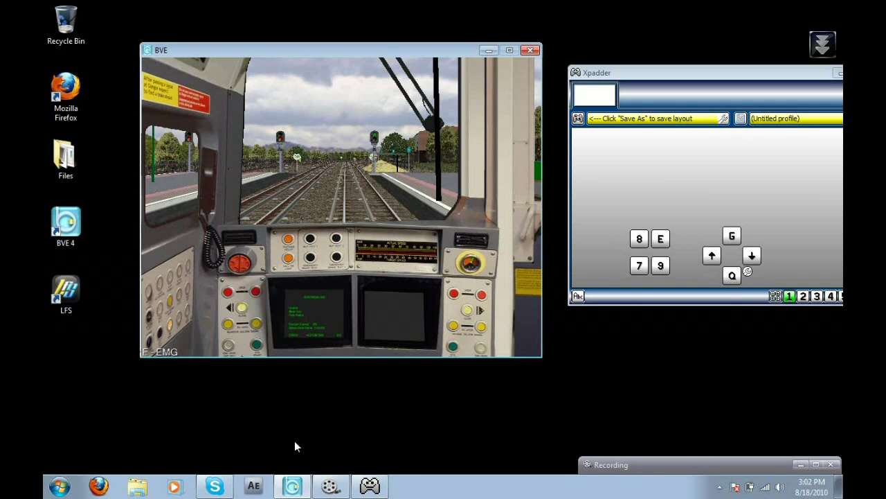
pyautogui.press('g')
pyautogui.press('g')
pyautogui.press('g')
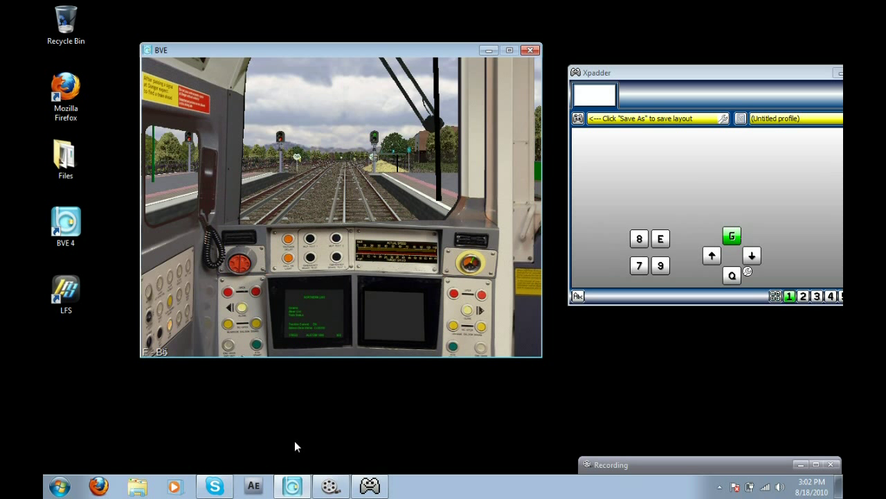
pyautogui.press('g')
pyautogui.press('g')
pyautogui.press('g')
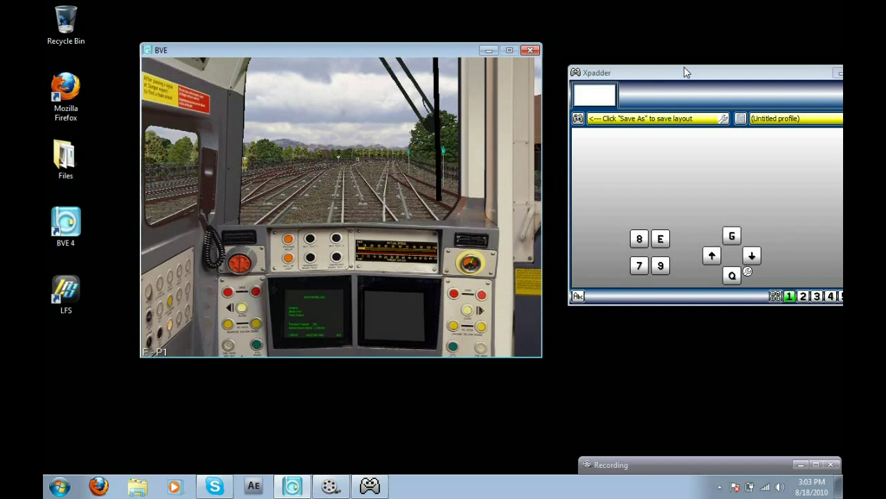
pyautogui.press('z')
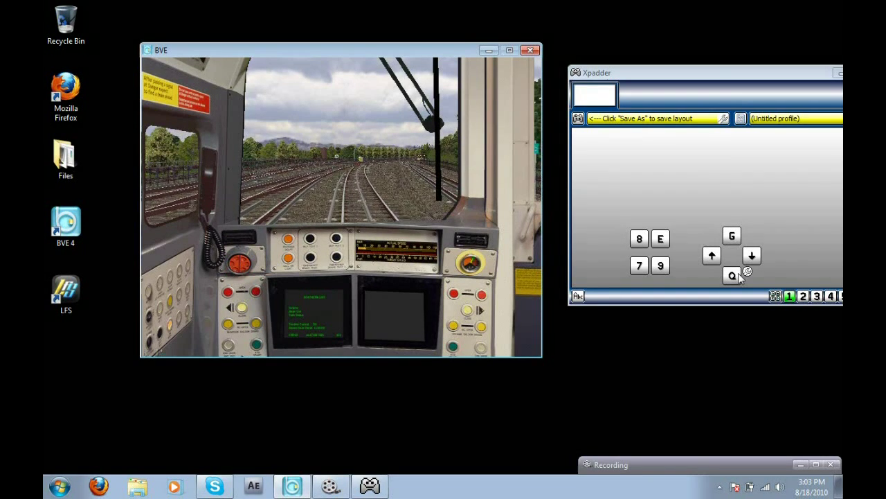
pyautogui.press('z')
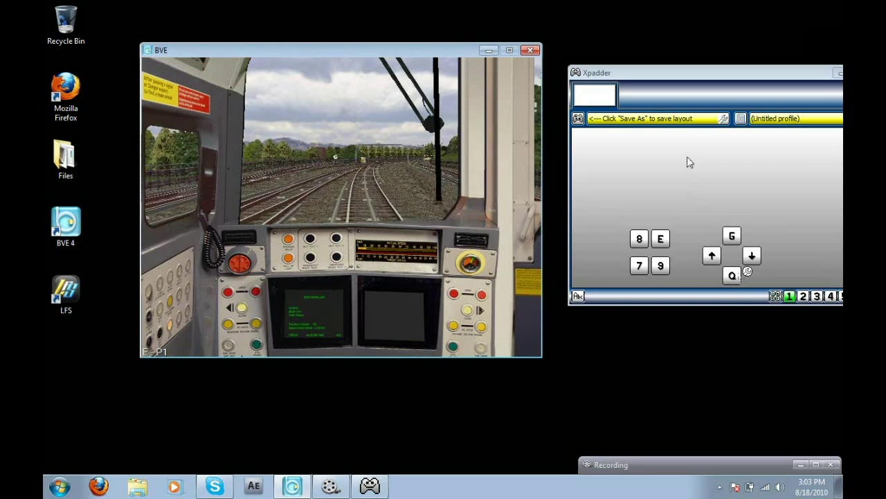
# Exit BVE, confirm the exit, and close Xpadder.
pyautogui.rightClick(498, 104)
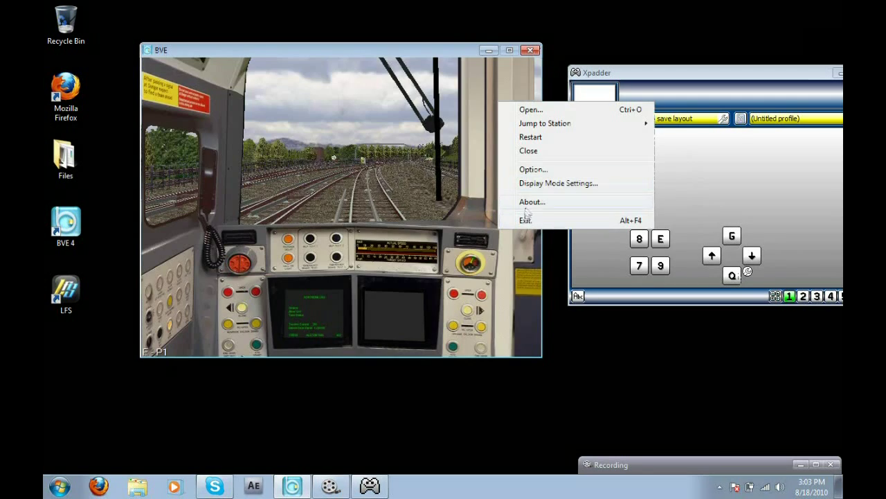
pyautogui.click(524, 217)
pyautogui.click(459, 290)
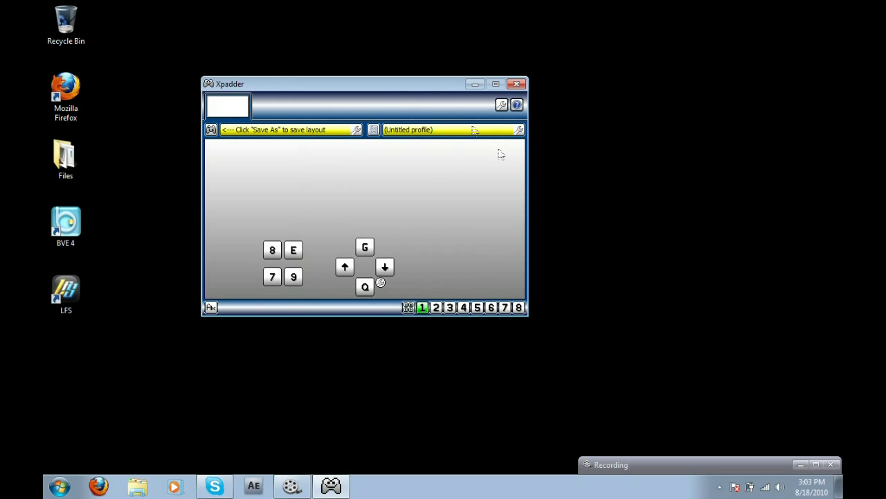
pyautogui.click(517, 84)
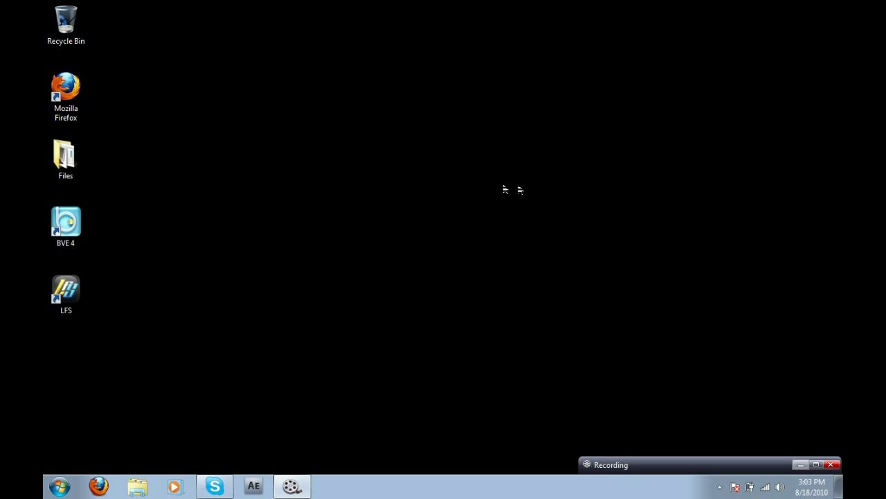